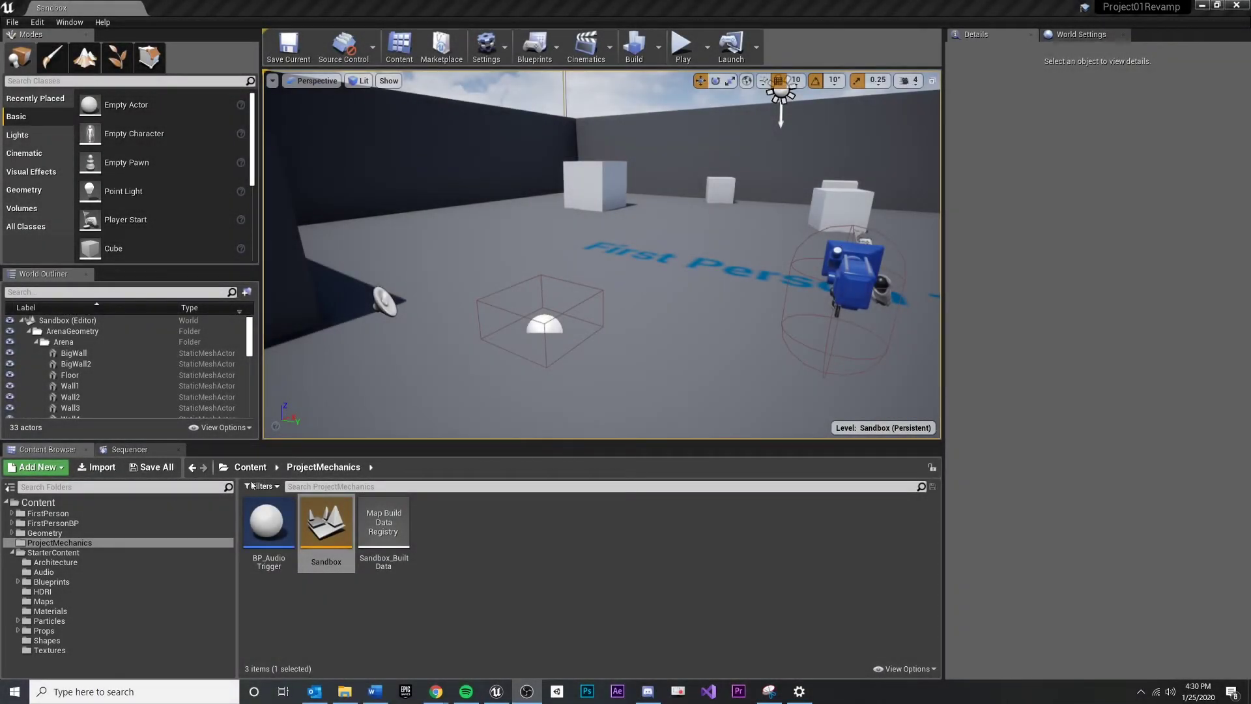
Maneuver the viewport across the arena to frame the BP_AudioTrigger volume beside the speaker icon
right_drag(581, 332, 567, 315)
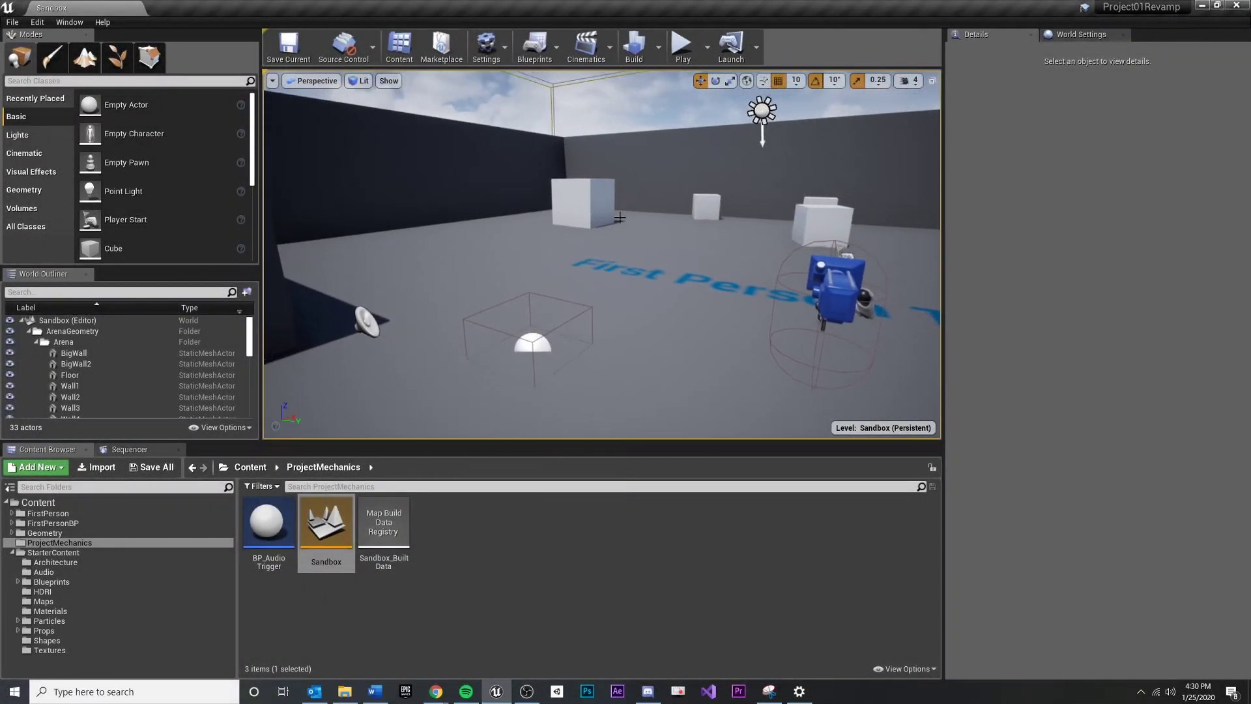
right_drag(619, 238, 637, 312)
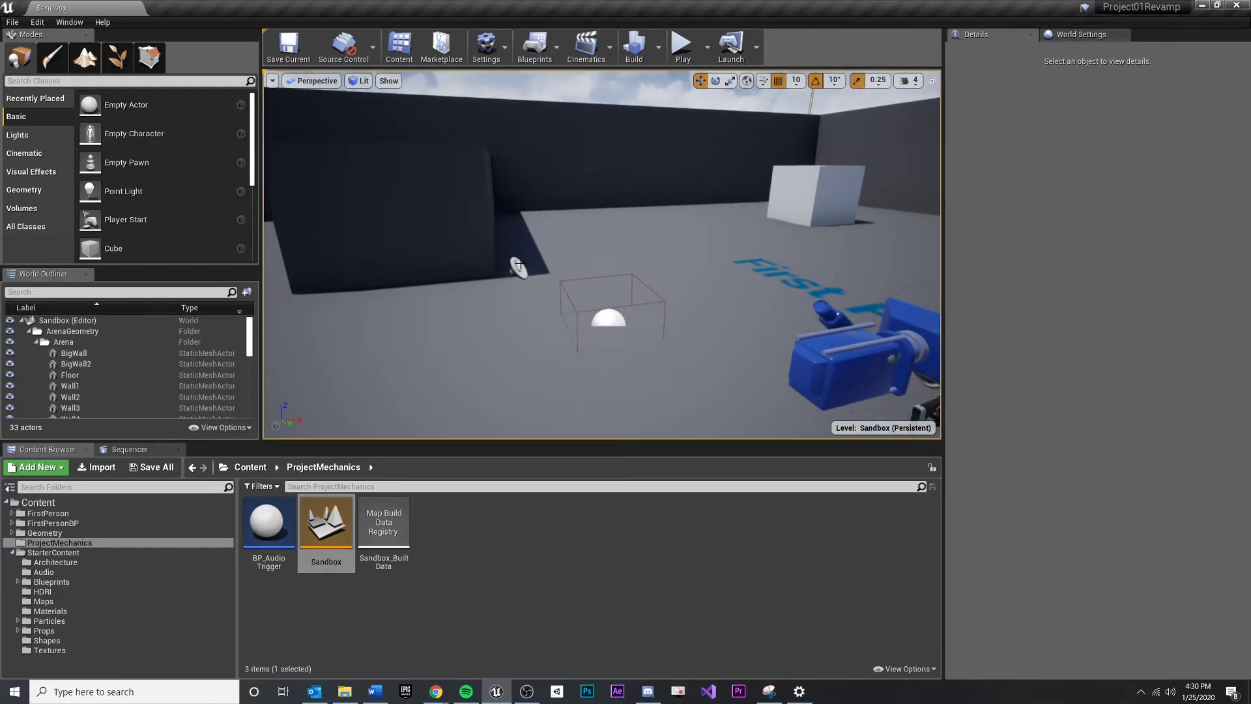
right_drag(521, 265, 532, 261)
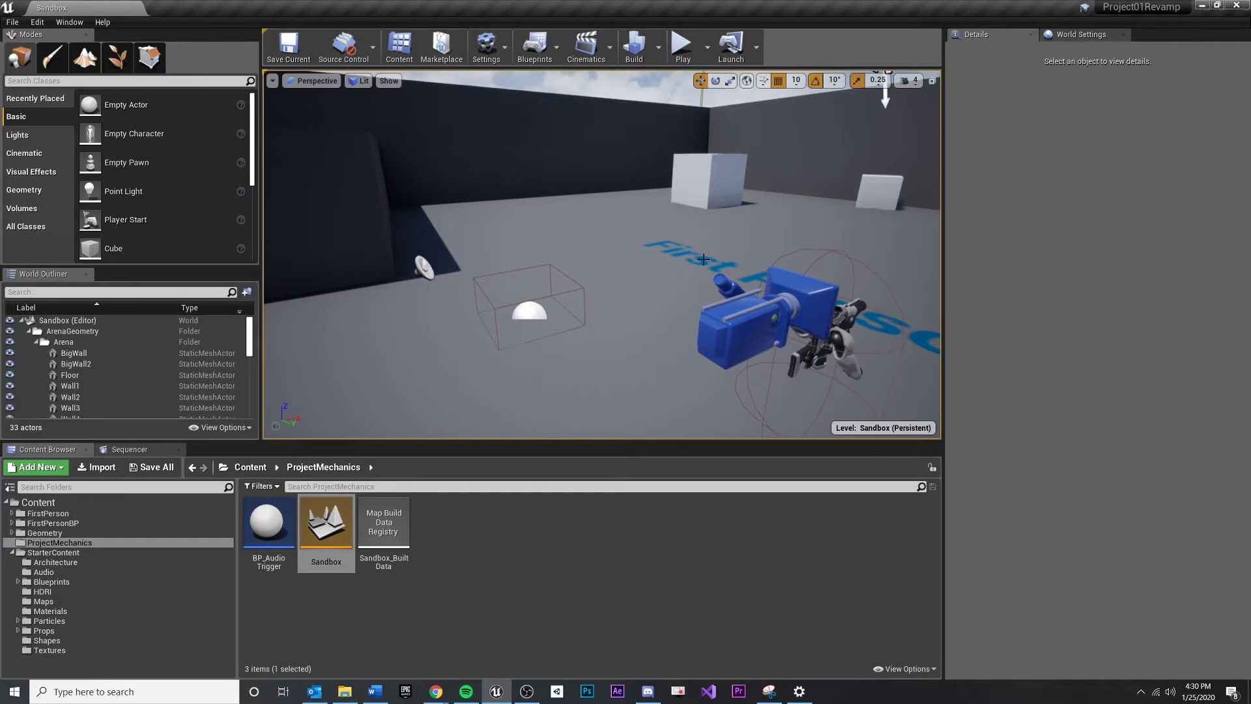
mouse_move(532, 297)
right_down()
mouse_move(533, 327)
mouse_move(547, 313)
right_up()
click(612, 226)
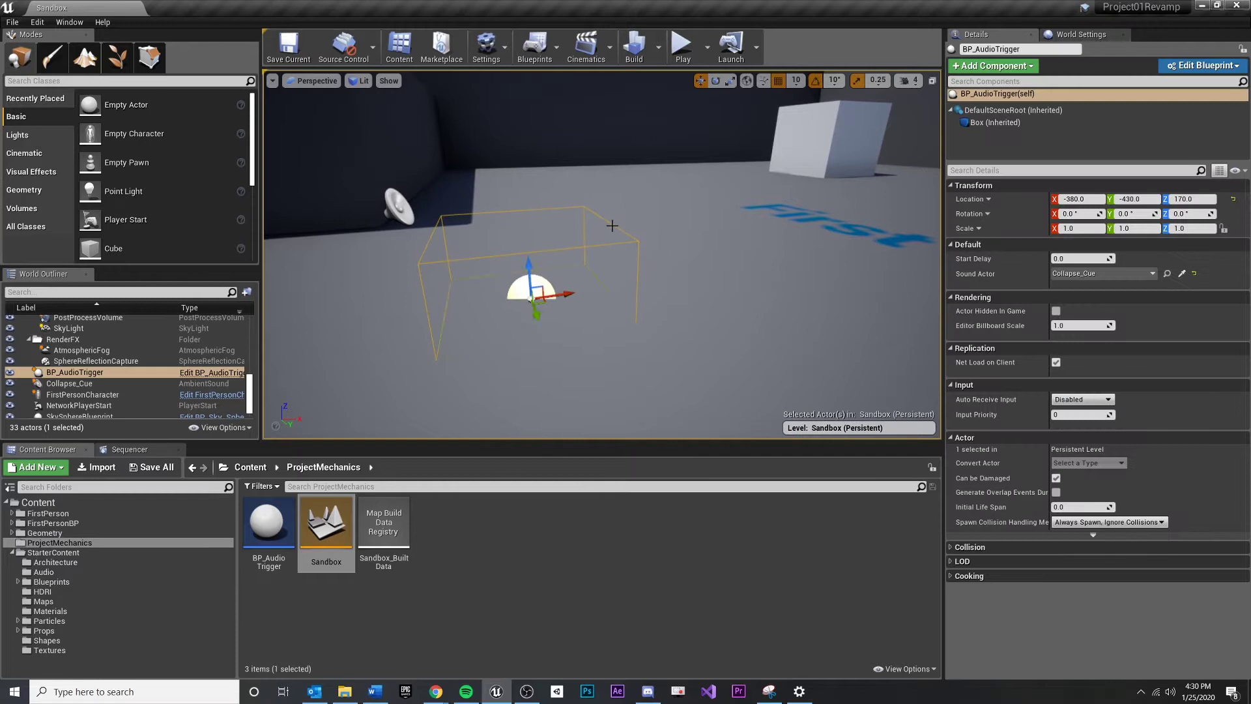
right_drag(612, 226, 607, 166)
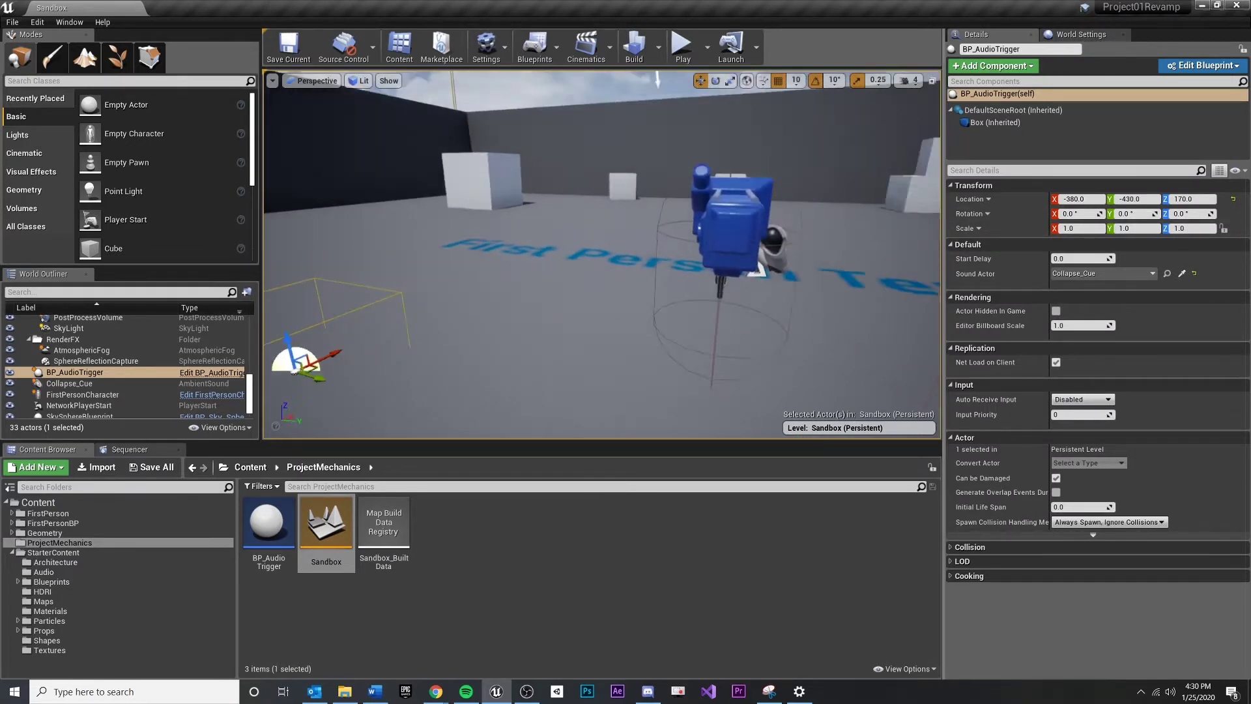
mouse_move(703, 207)
right_down()
mouse_move(659, 231)
mouse_move(723, 201)
mouse_move(684, 205)
right_up()
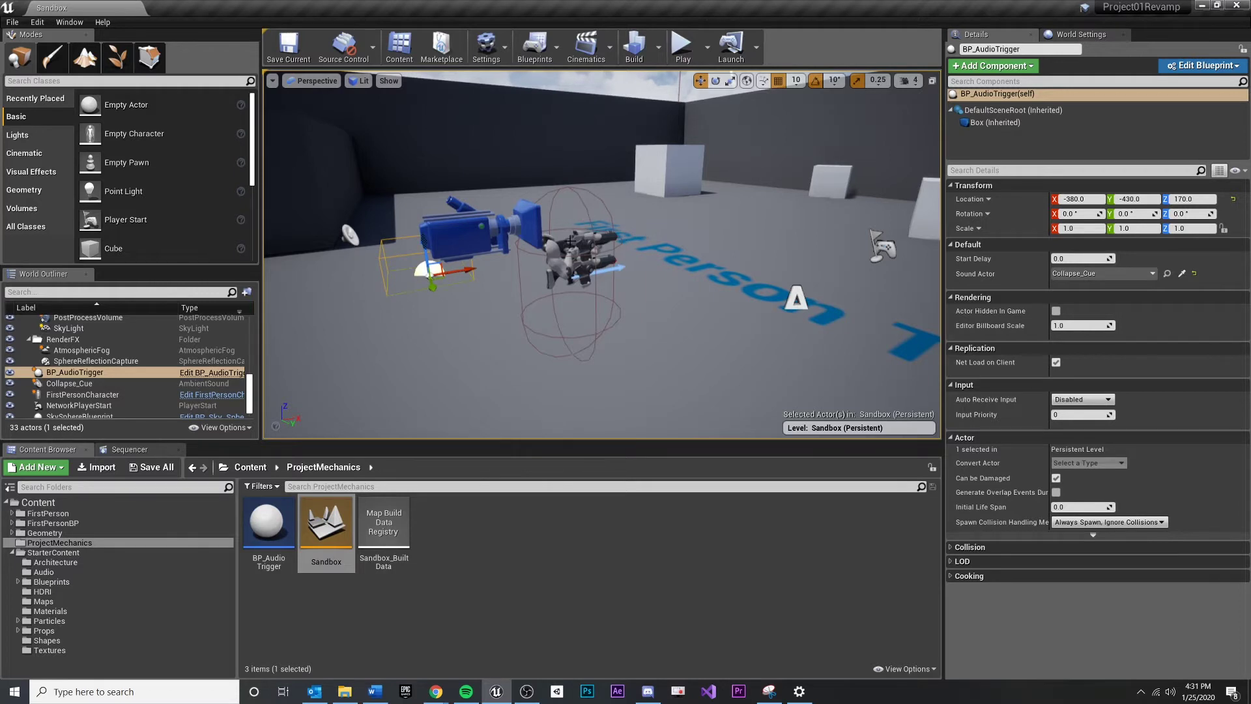
drag(572, 187, 597, 167)
drag(574, 280, 581, 279)
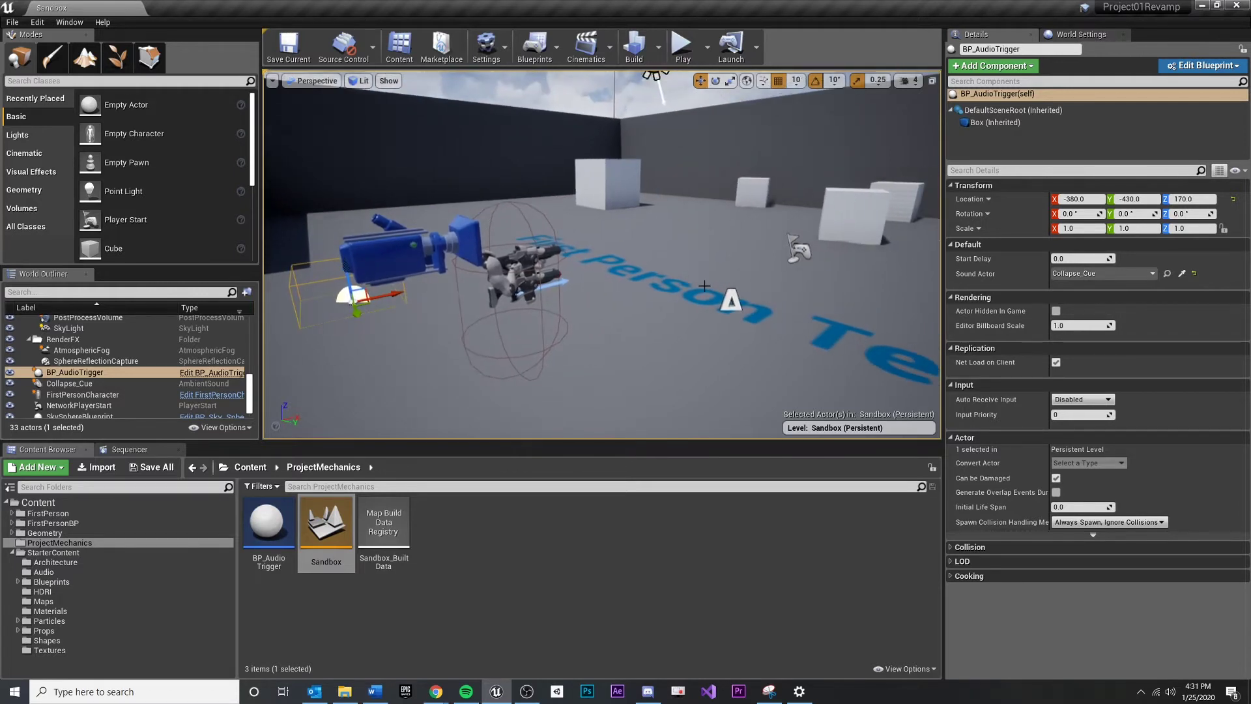
drag(906, 254, 860, 257)
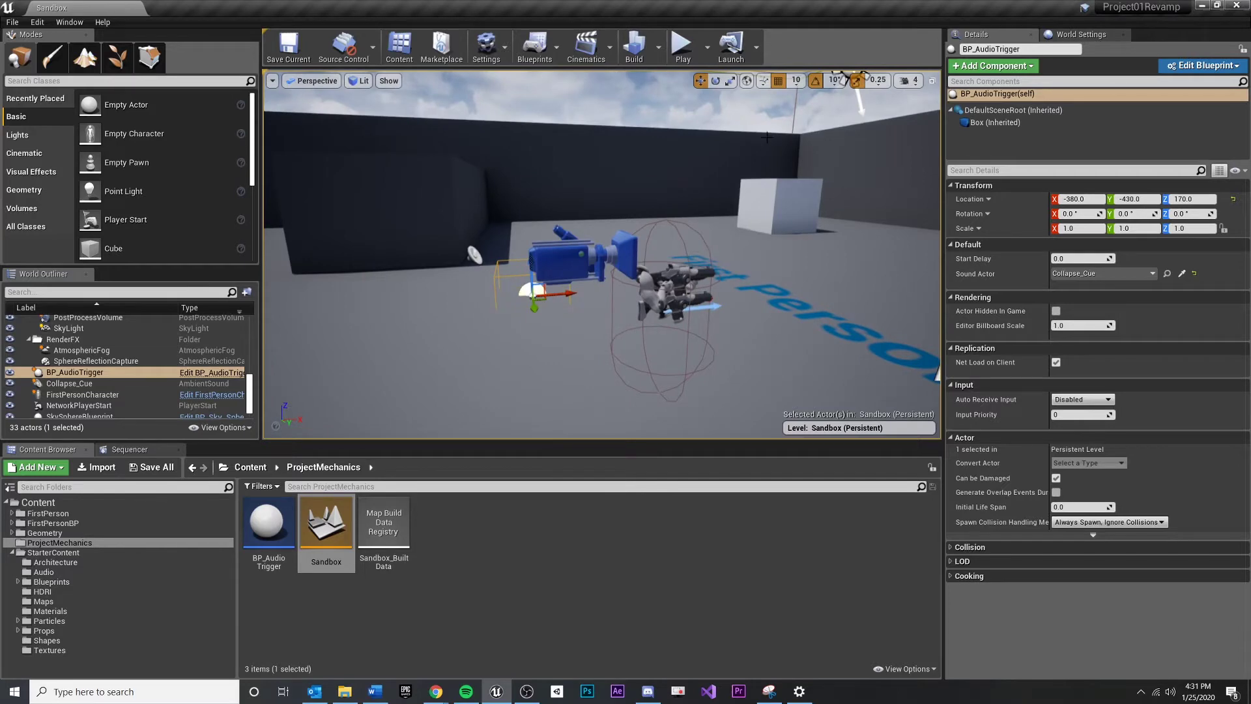
drag(774, 189, 723, 195)
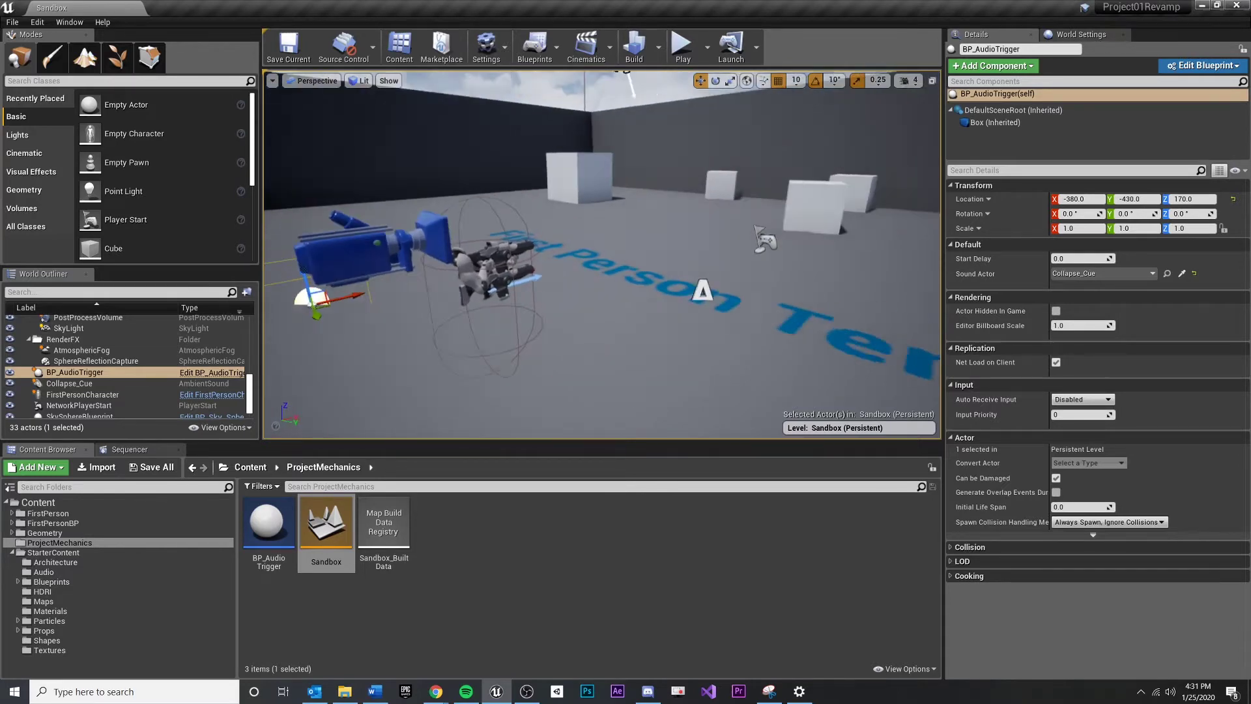
drag(601, 287, 602, 287)
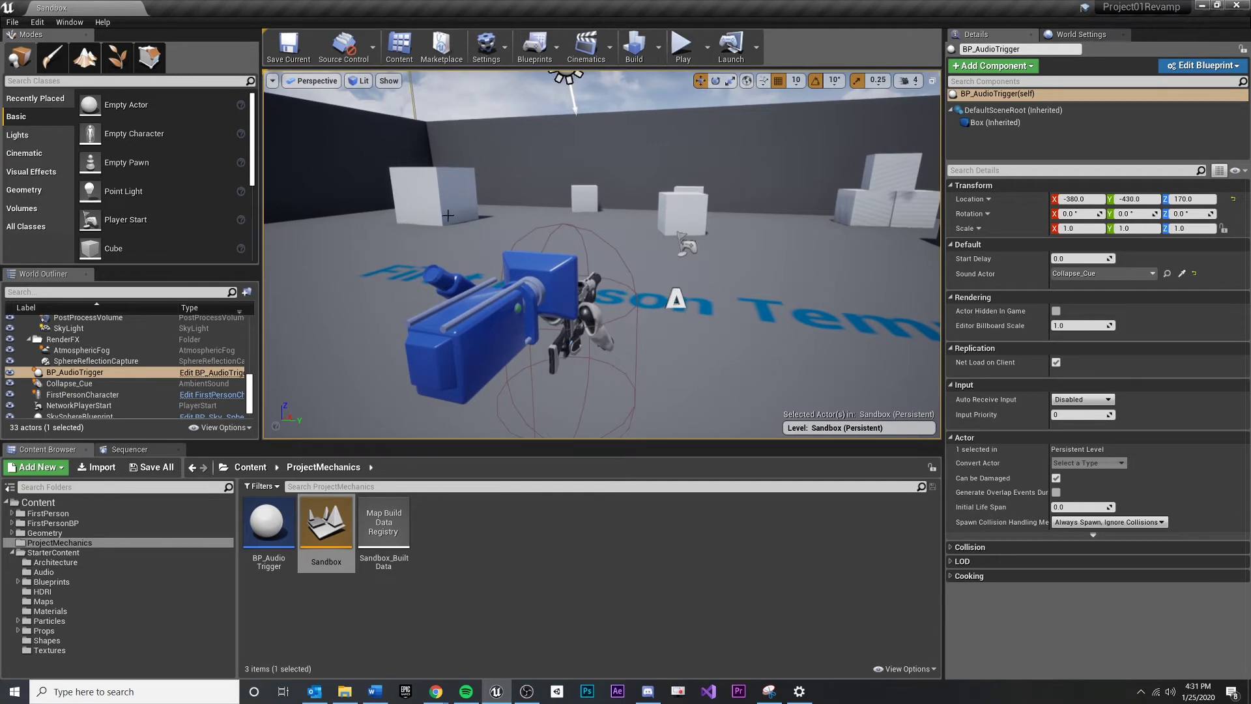
drag(587, 275, 587, 274)
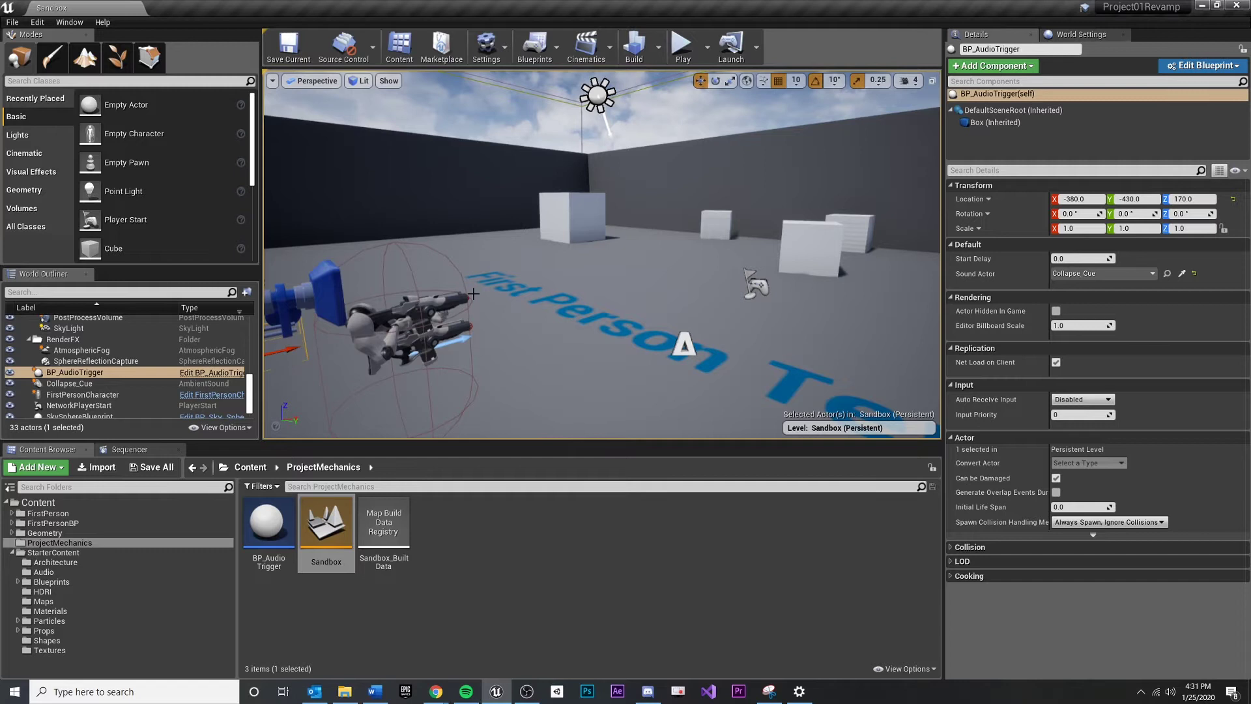
drag(576, 297, 576, 297)
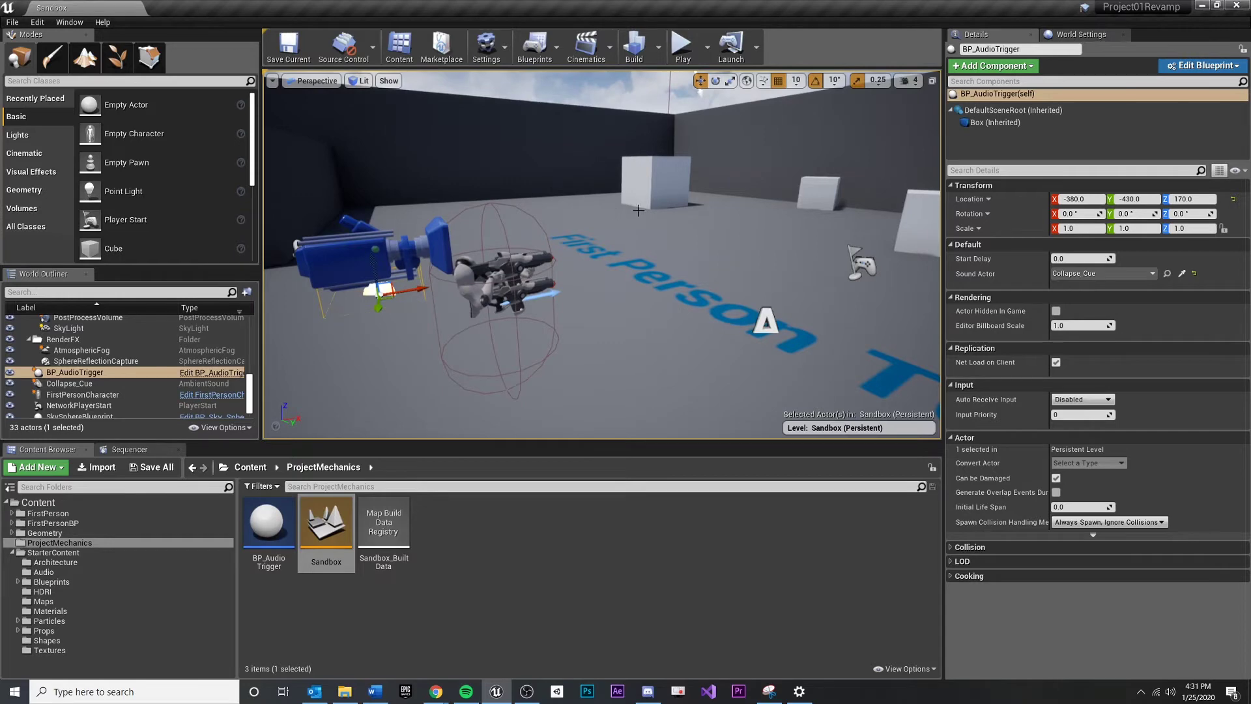
drag(572, 250, 610, 241)
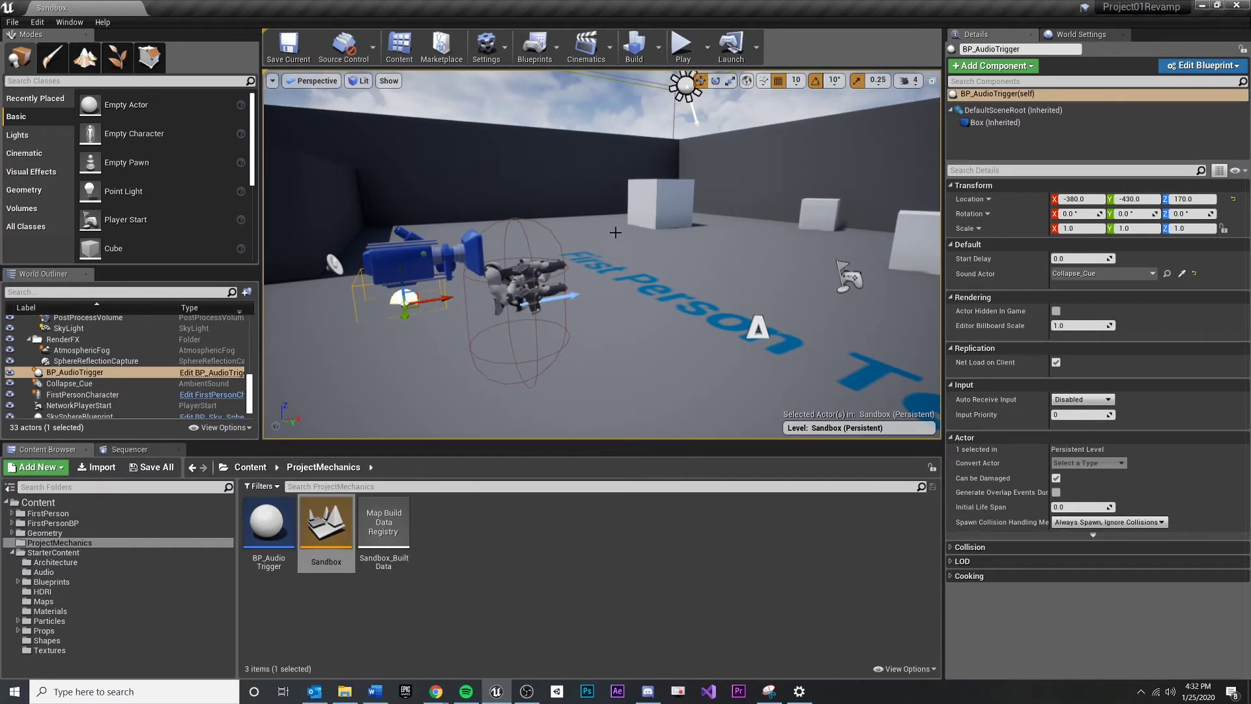
drag(518, 233, 682, 258)
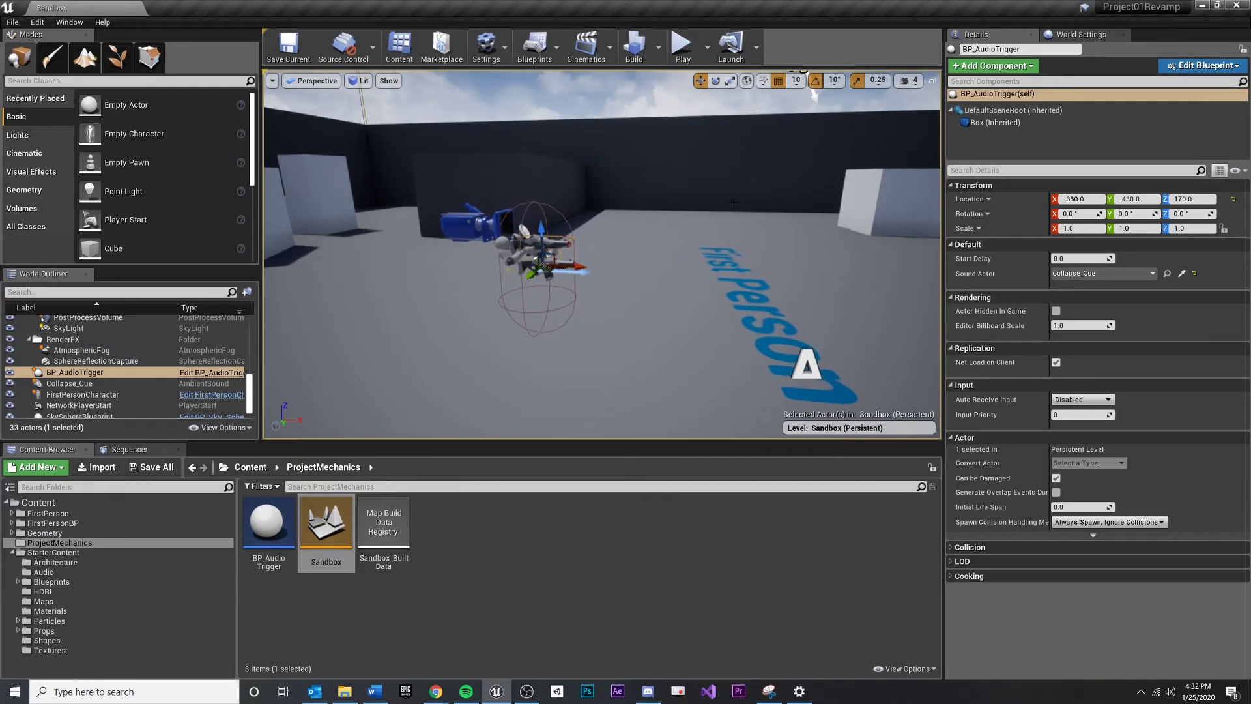
drag(686, 179, 686, 179)
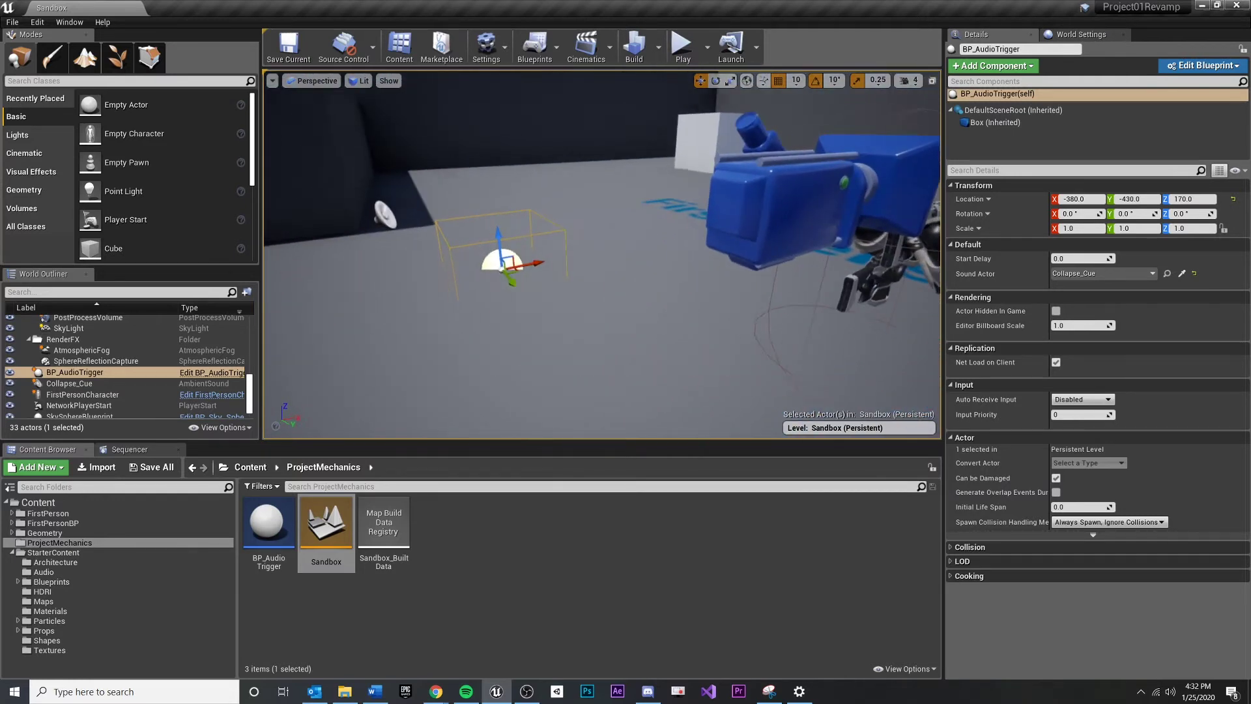
drag(494, 228, 459, 240)
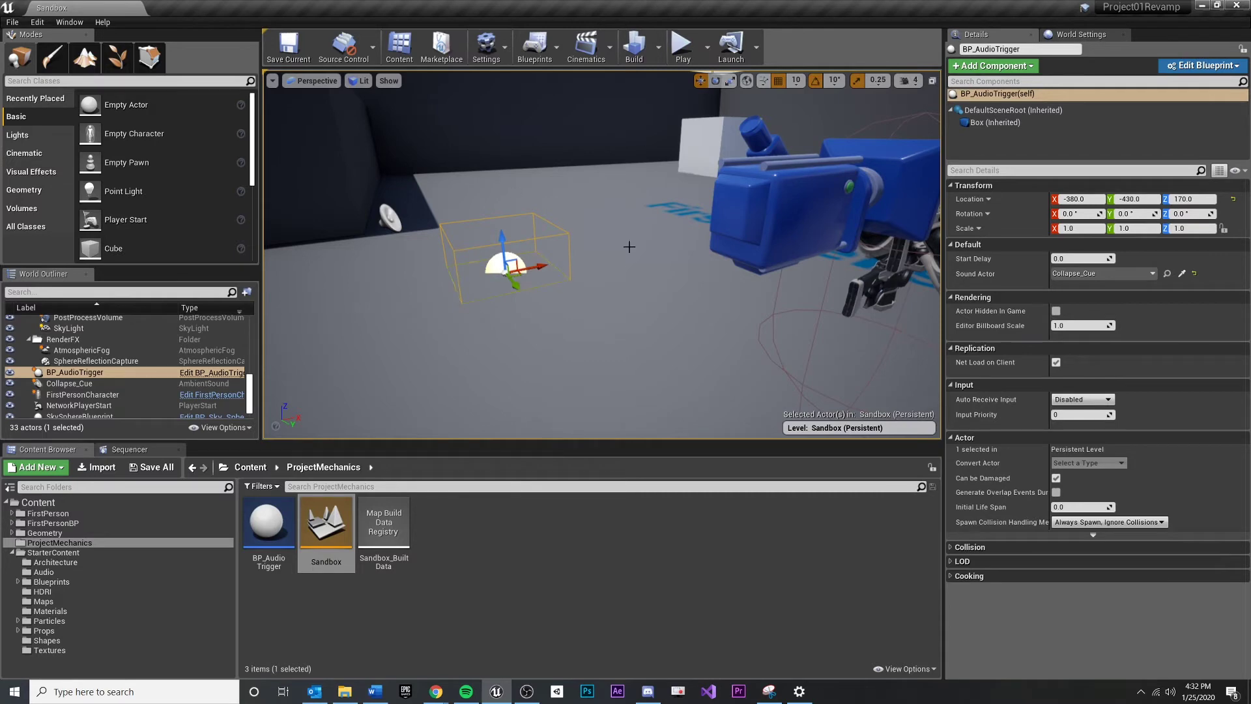
mouse_move(630, 246)
right_down()
mouse_move(586, 244)
mouse_move(693, 143)
right_up()
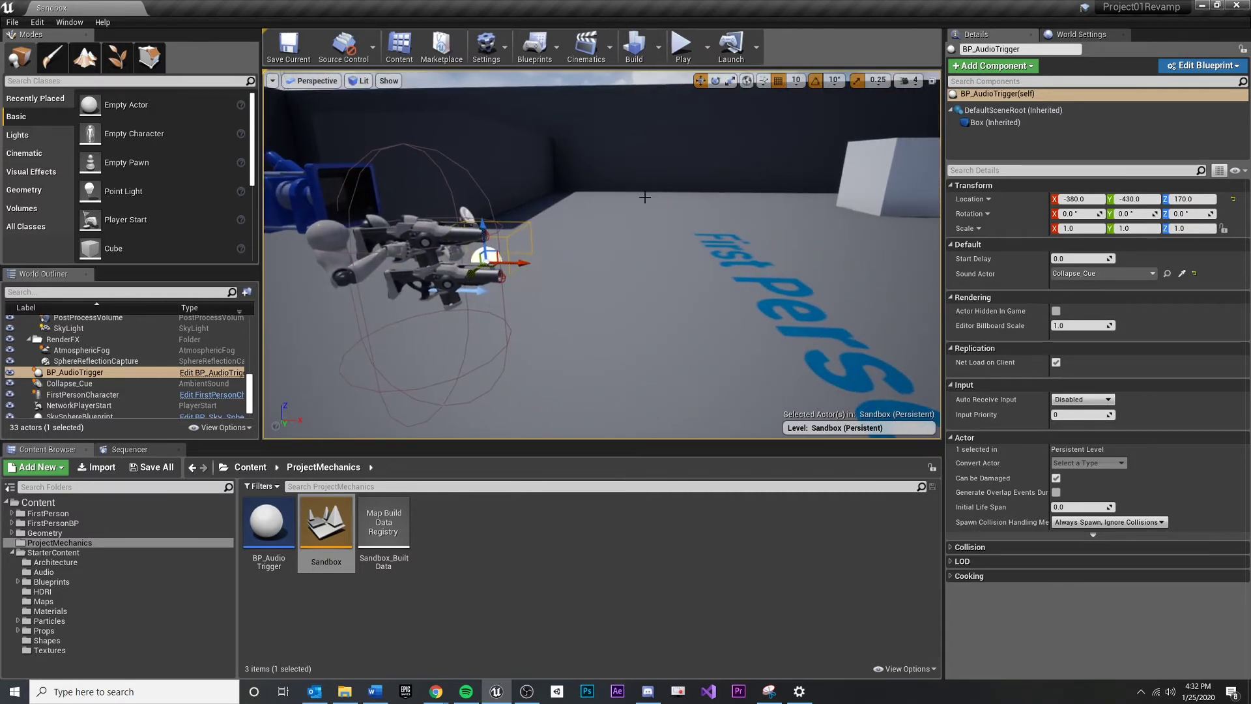
right_drag(600, 197, 736, 200)
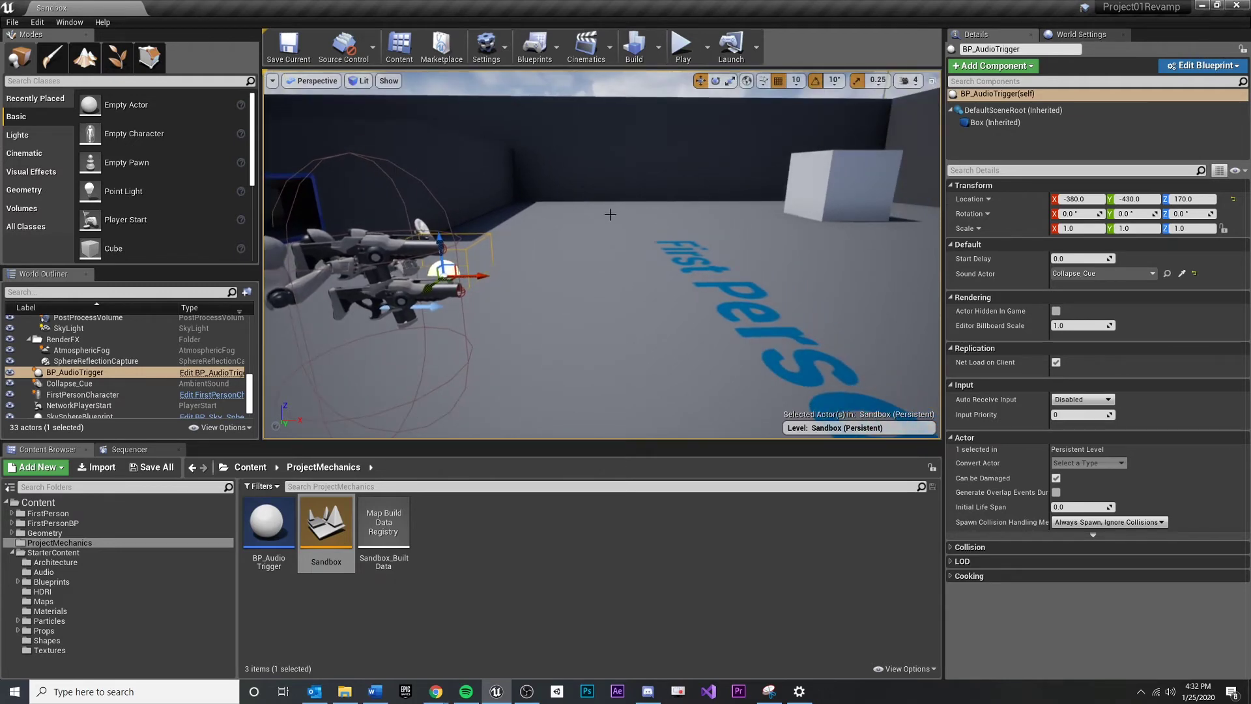
mouse_move(610, 213)
right_down()
mouse_move(586, 218)
mouse_move(409, 343)
right_up()
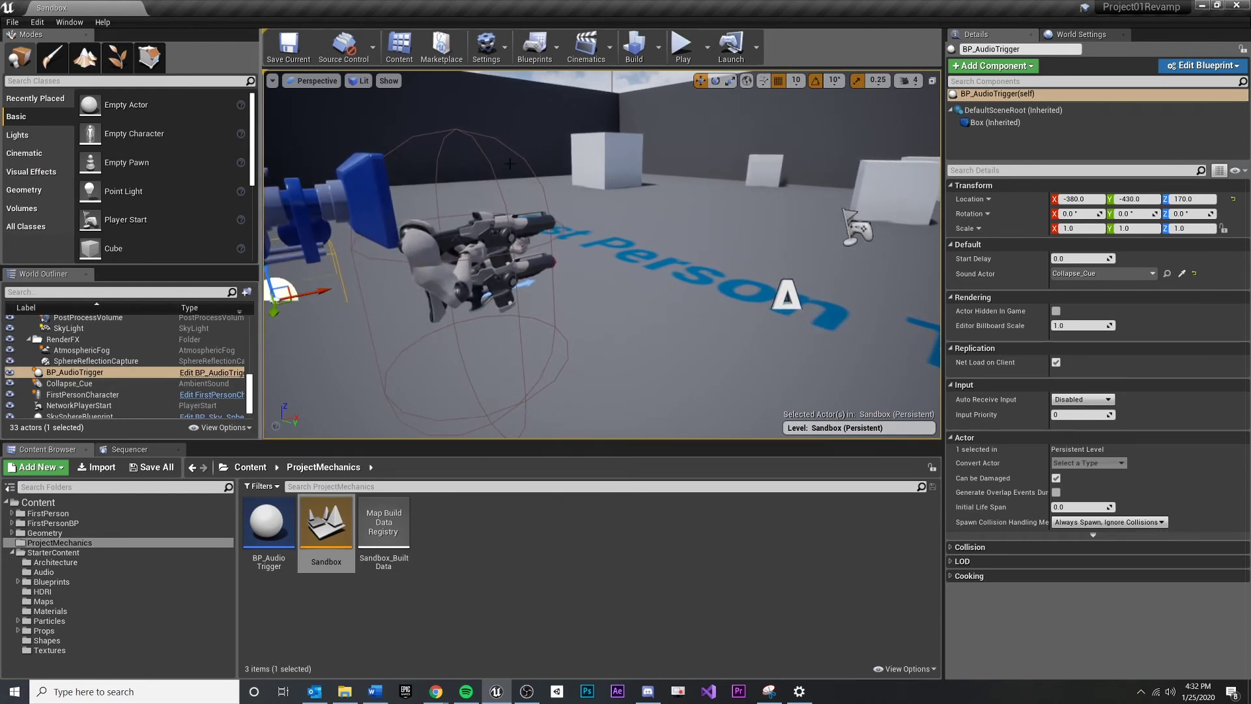
click(682, 45)
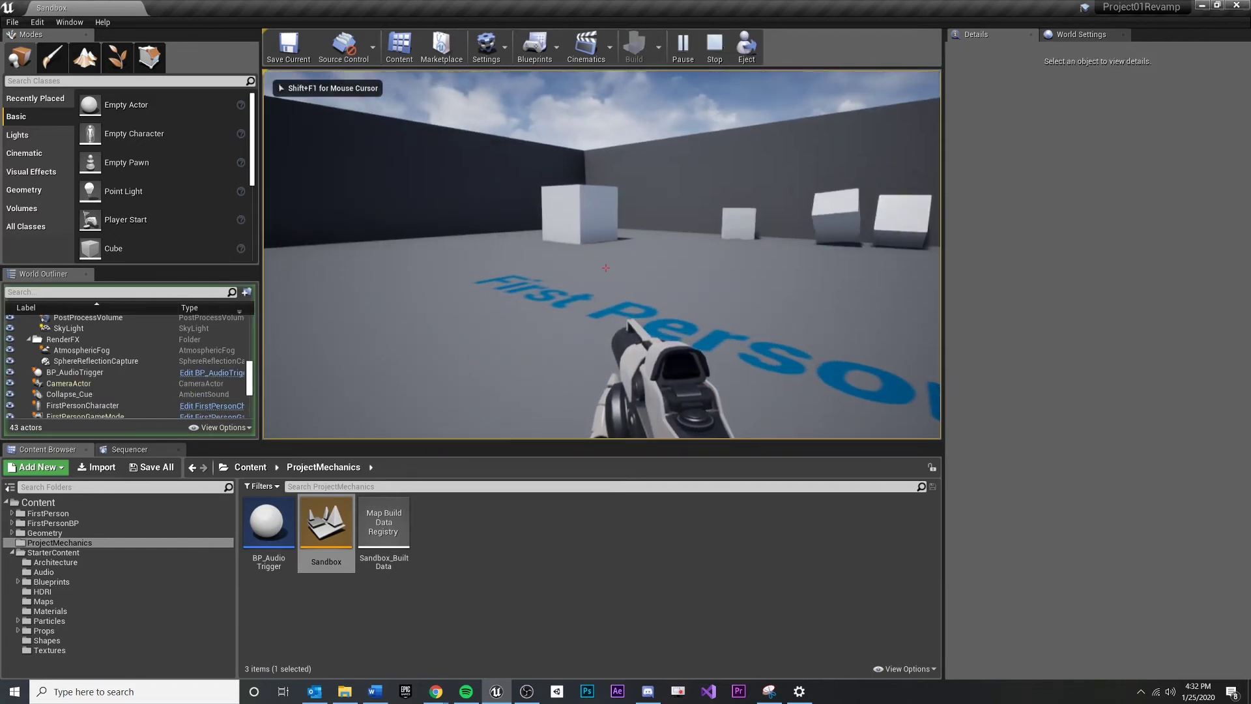
key(Escape)
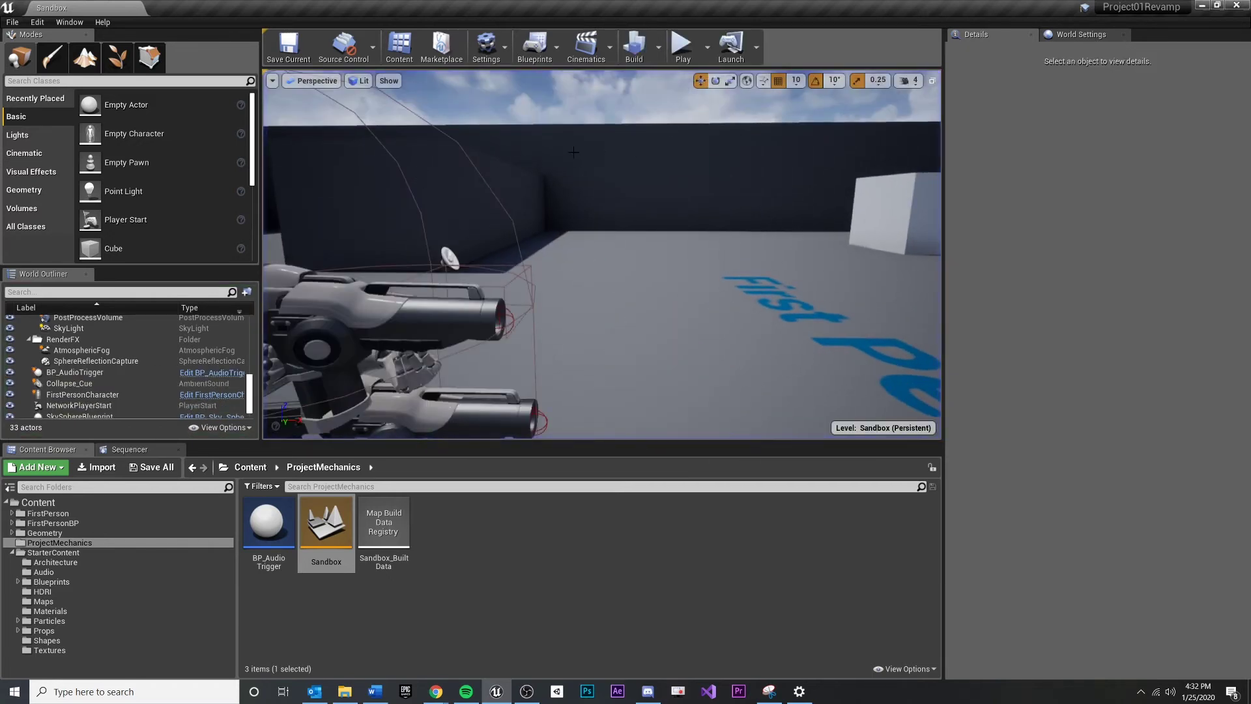
scroll(641, 238, down, 5)
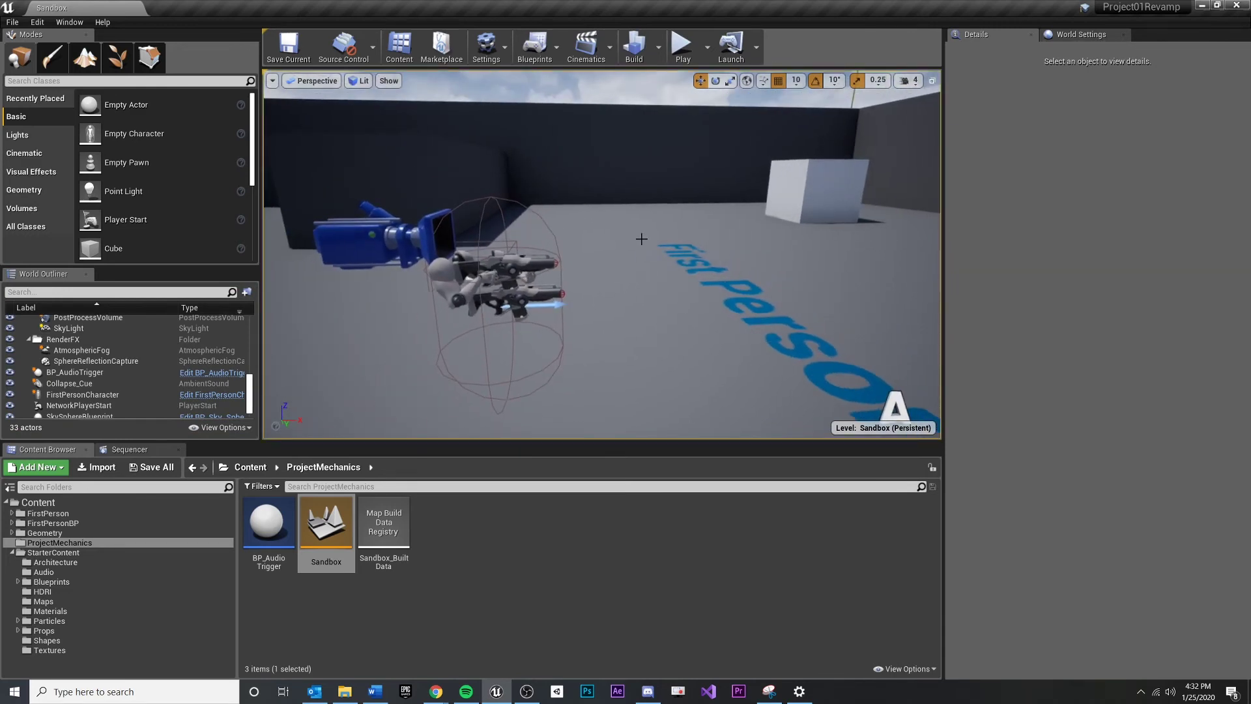
right_drag(581, 238, 596, 211)
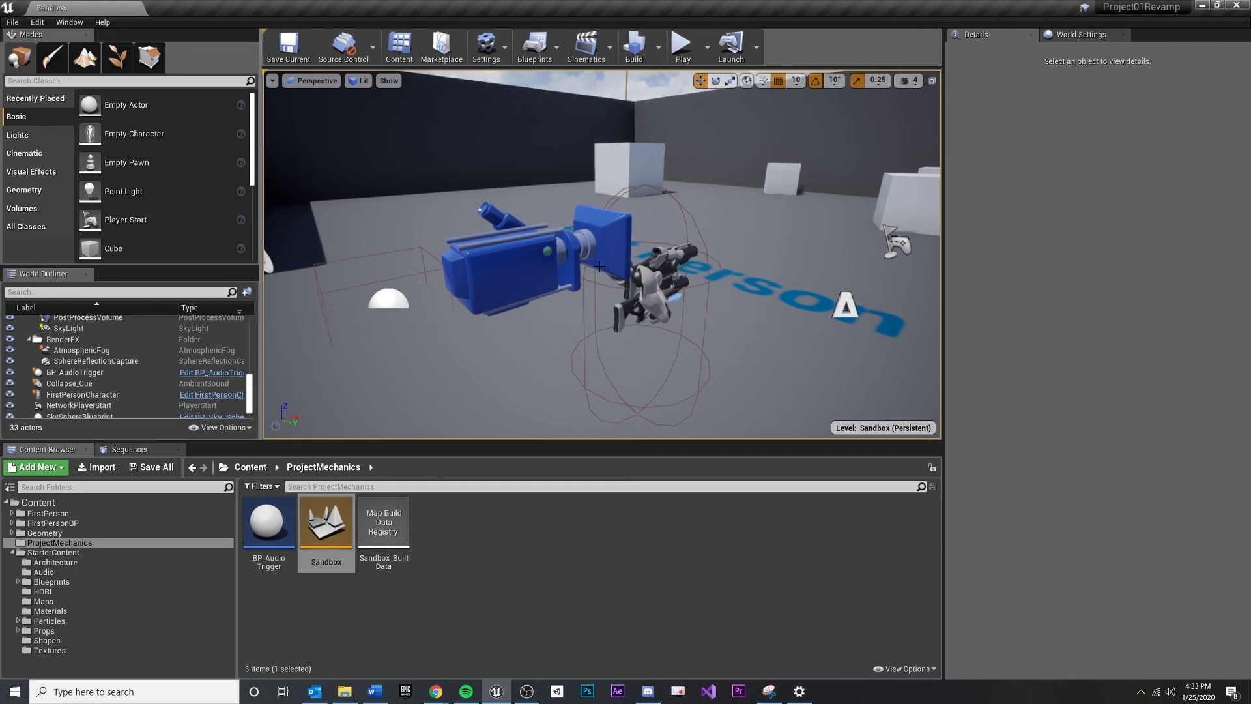
right_drag(616, 253, 616, 253)
right_drag(589, 158, 610, 99)
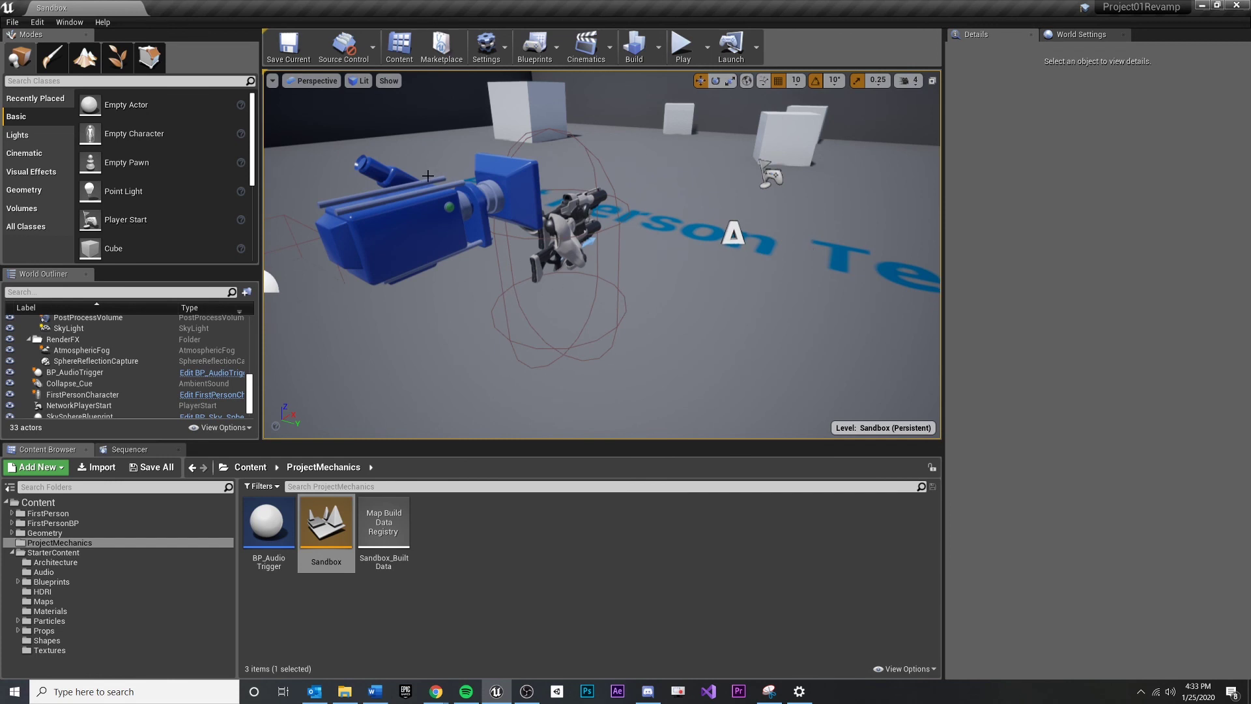
right_drag(666, 246, 662, 216)
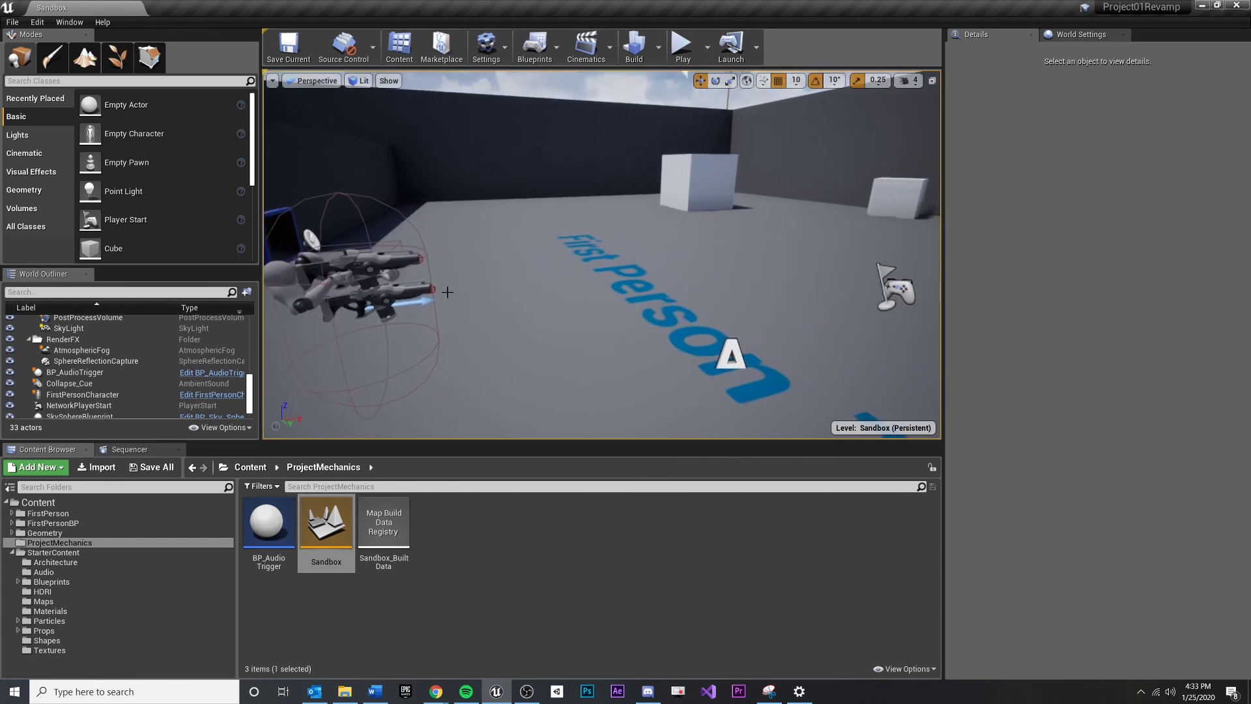